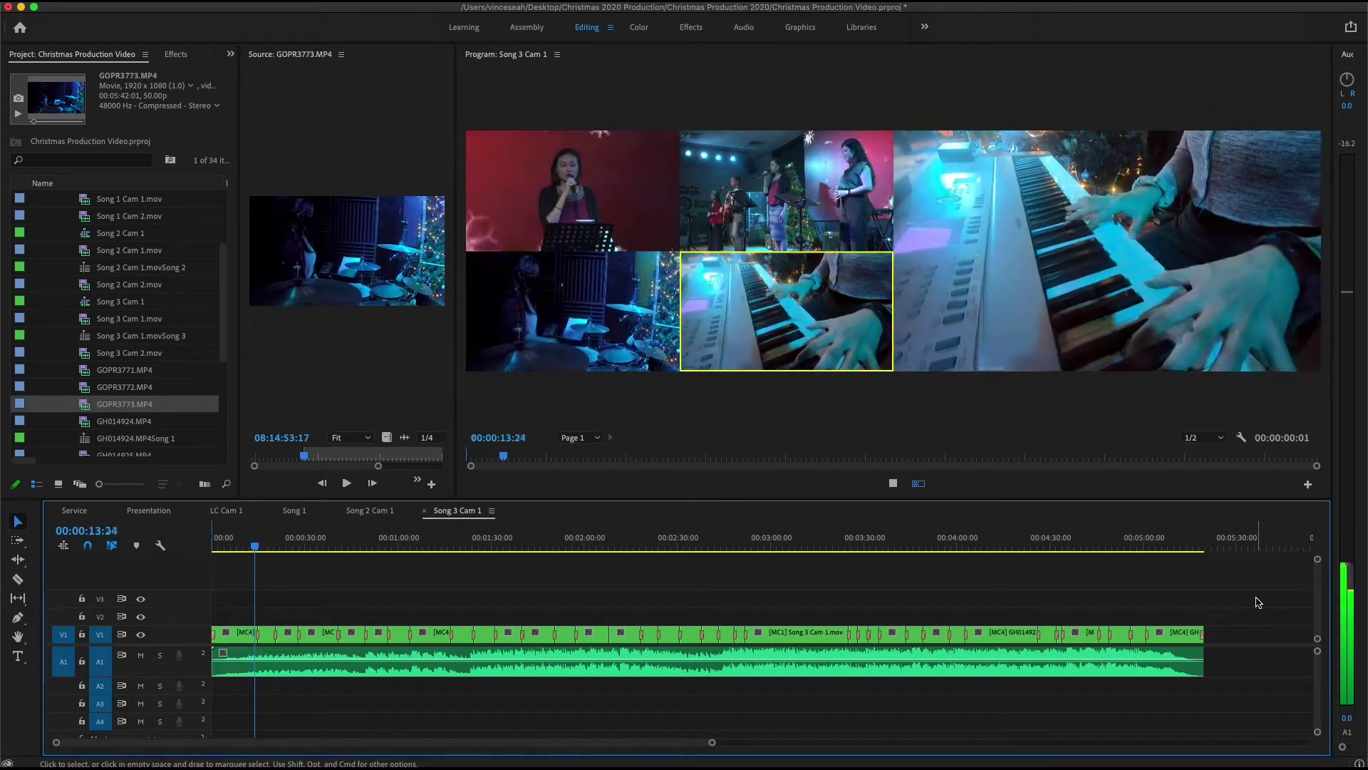
- Cut live to singer (1), keyboard close-up (4), singer (1), handheld (4), then wide stage (2)
key(1)
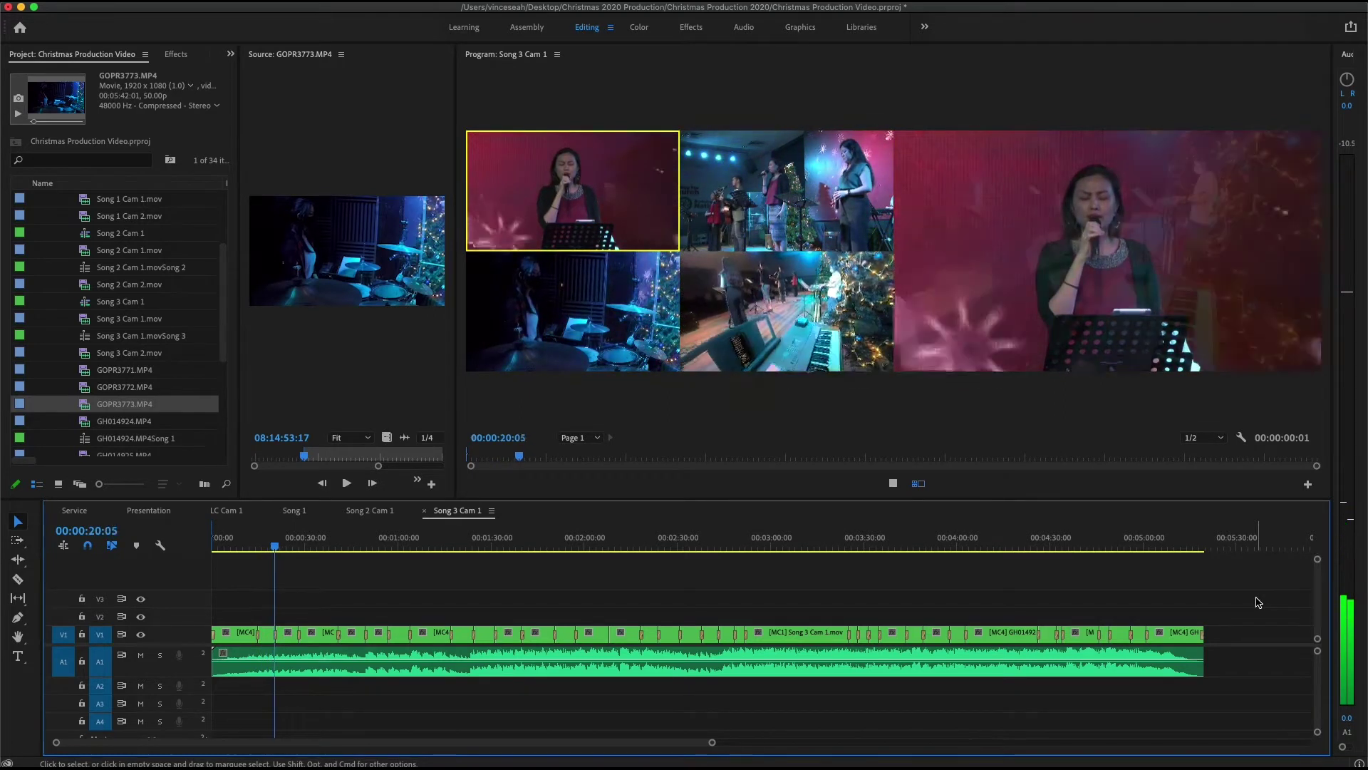
key(4)
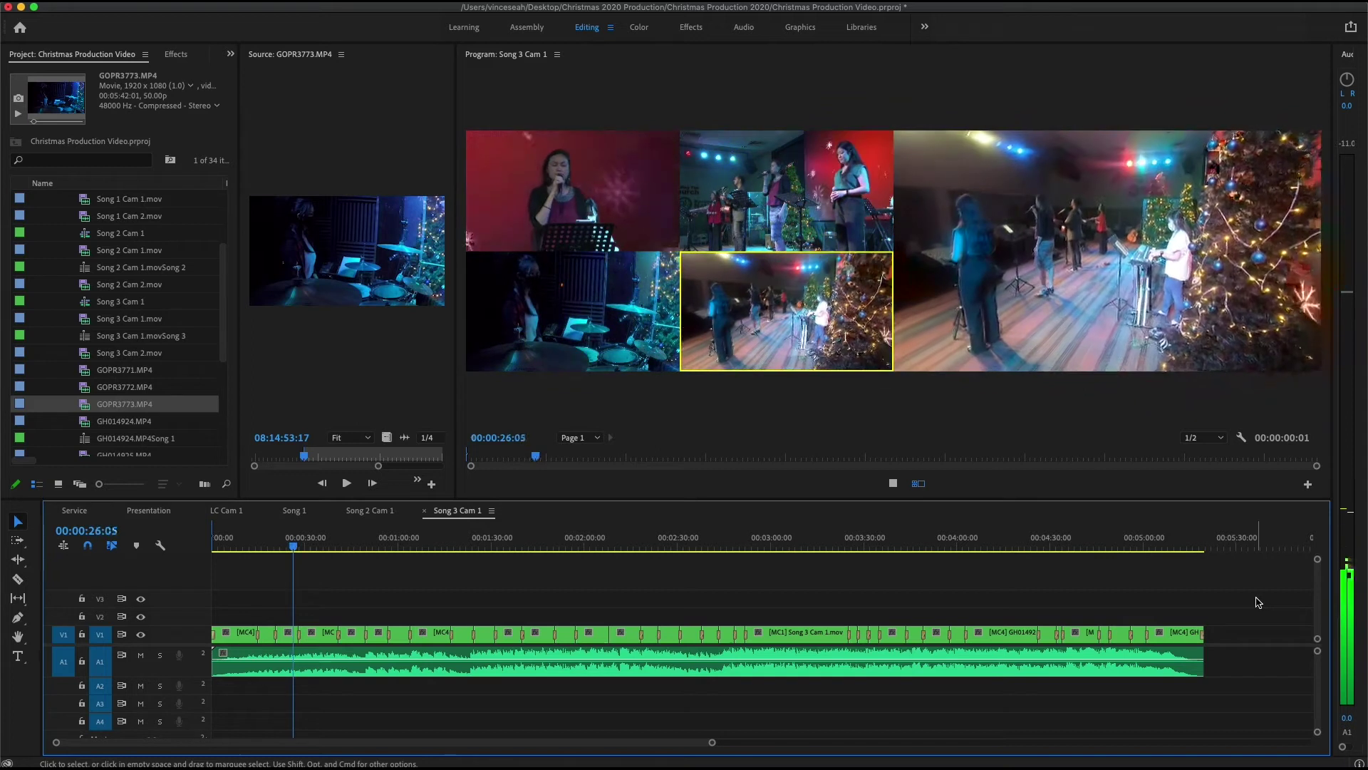
key(1)
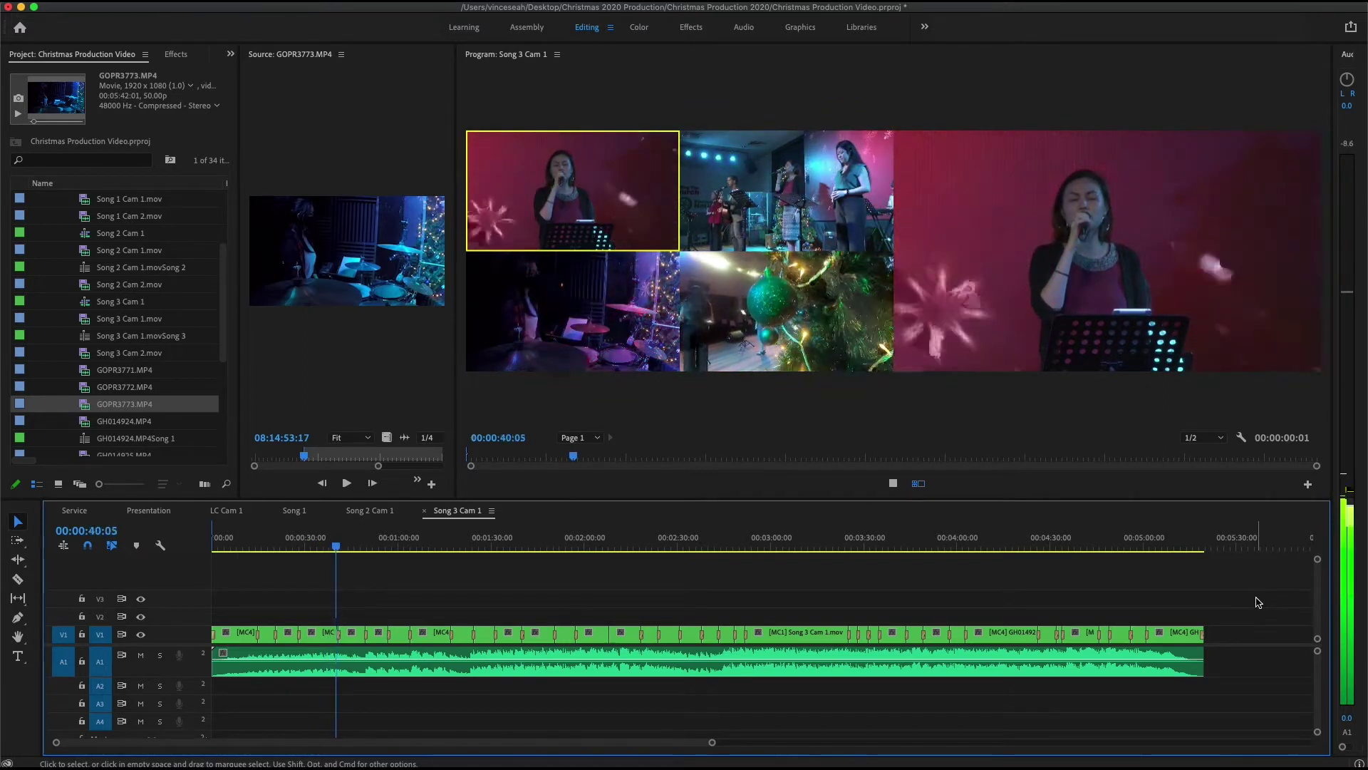
key(4)
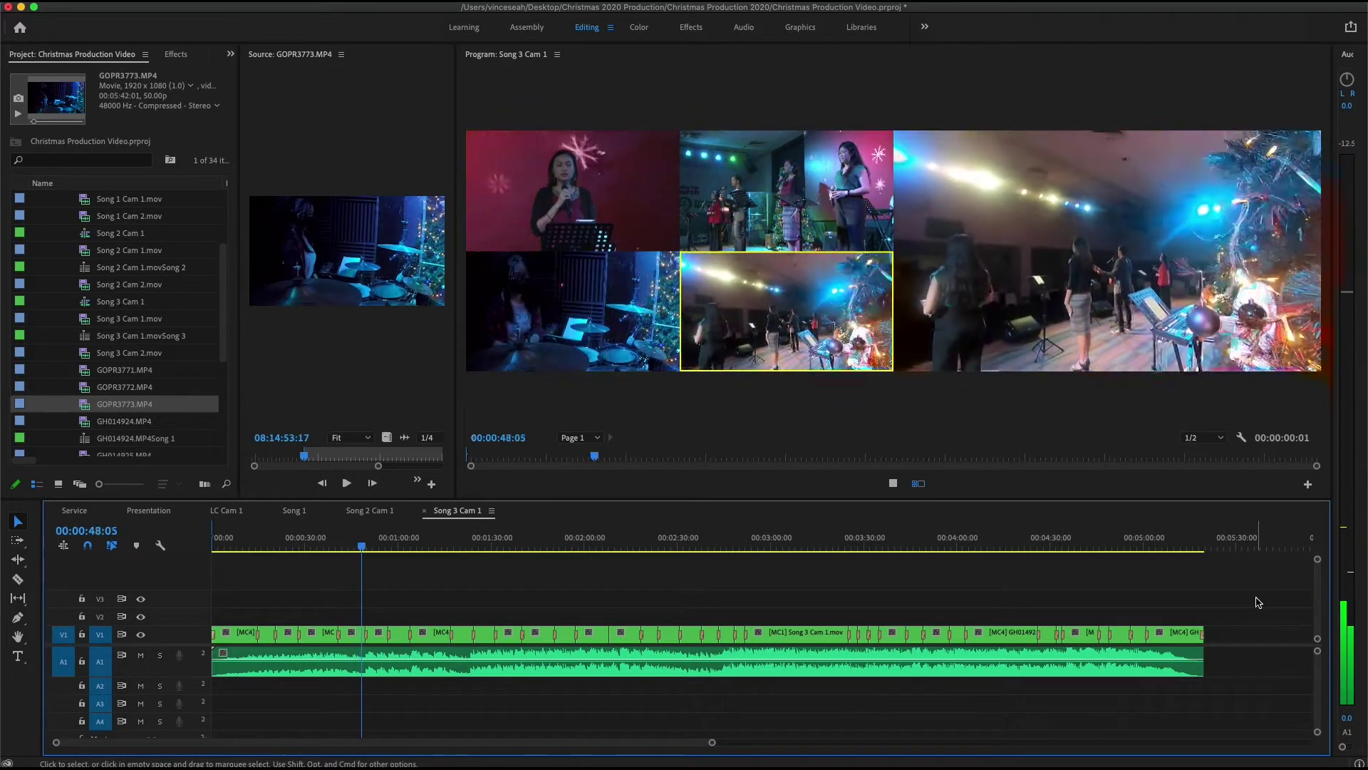
key(2)
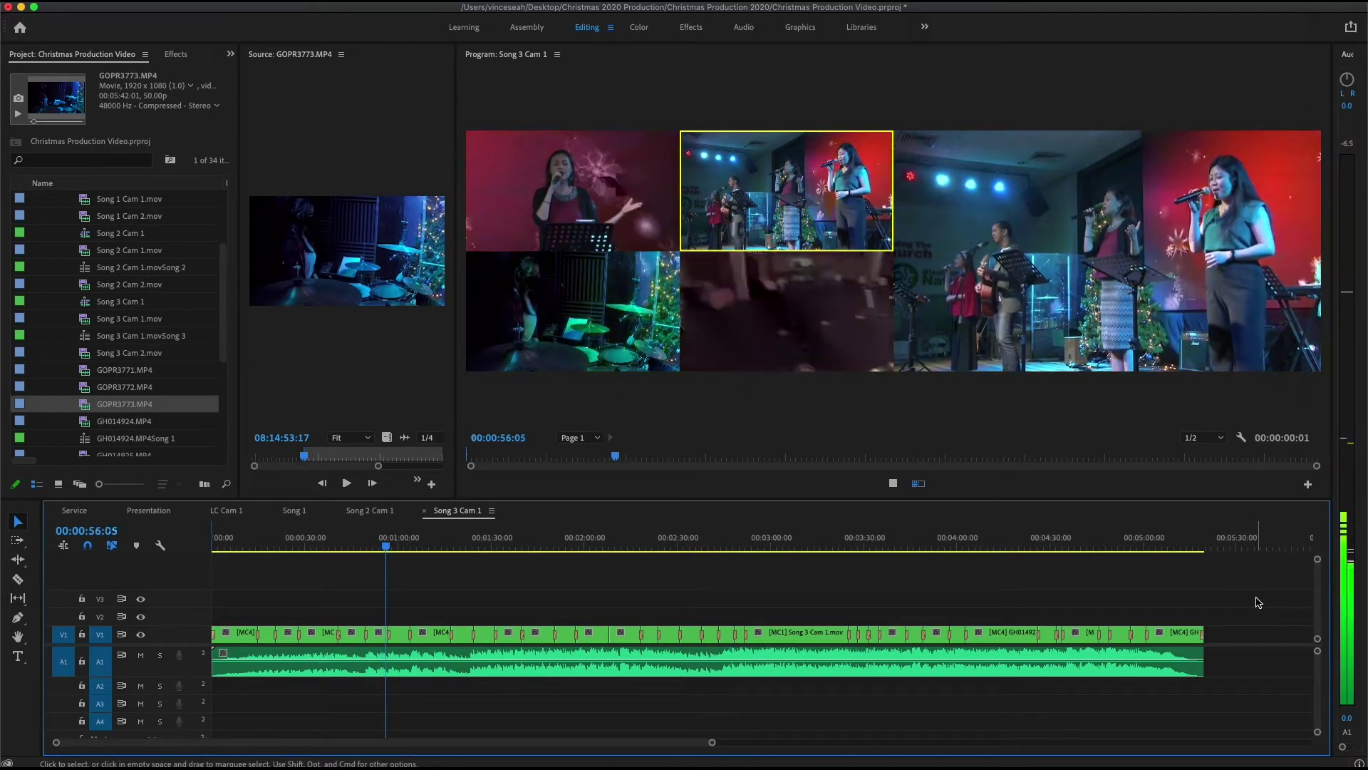
- Switch angles to singer (1), handheld (4), drummer (3), handheld (4), then singer (1)
key(1)
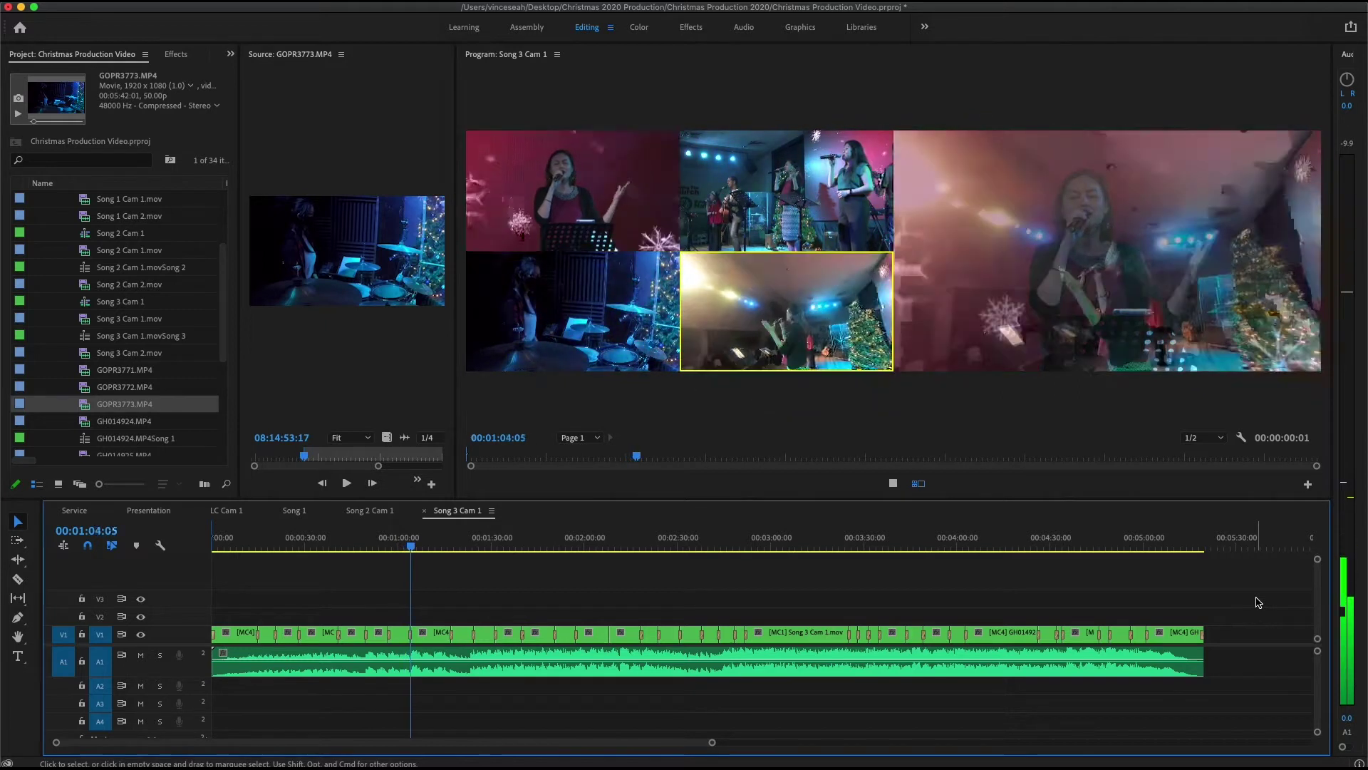
key(4)
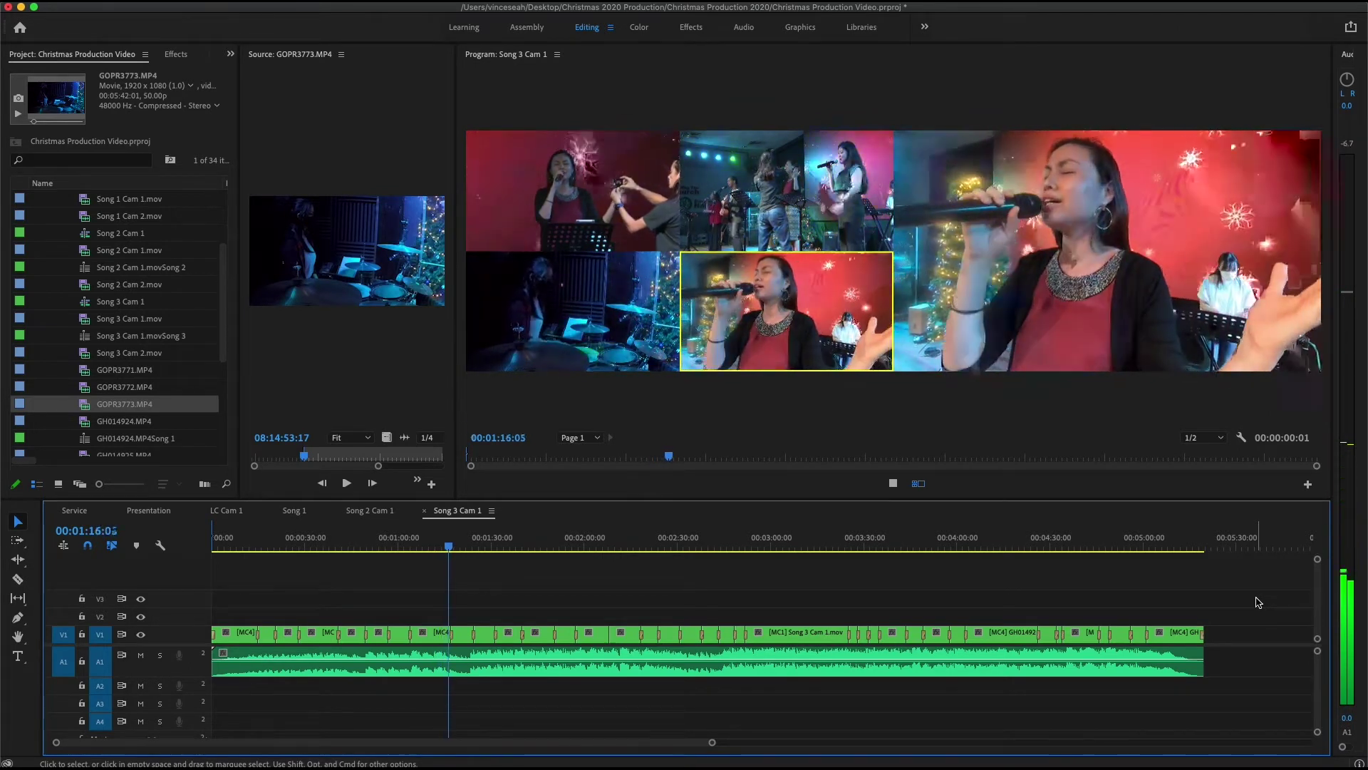
key(3)
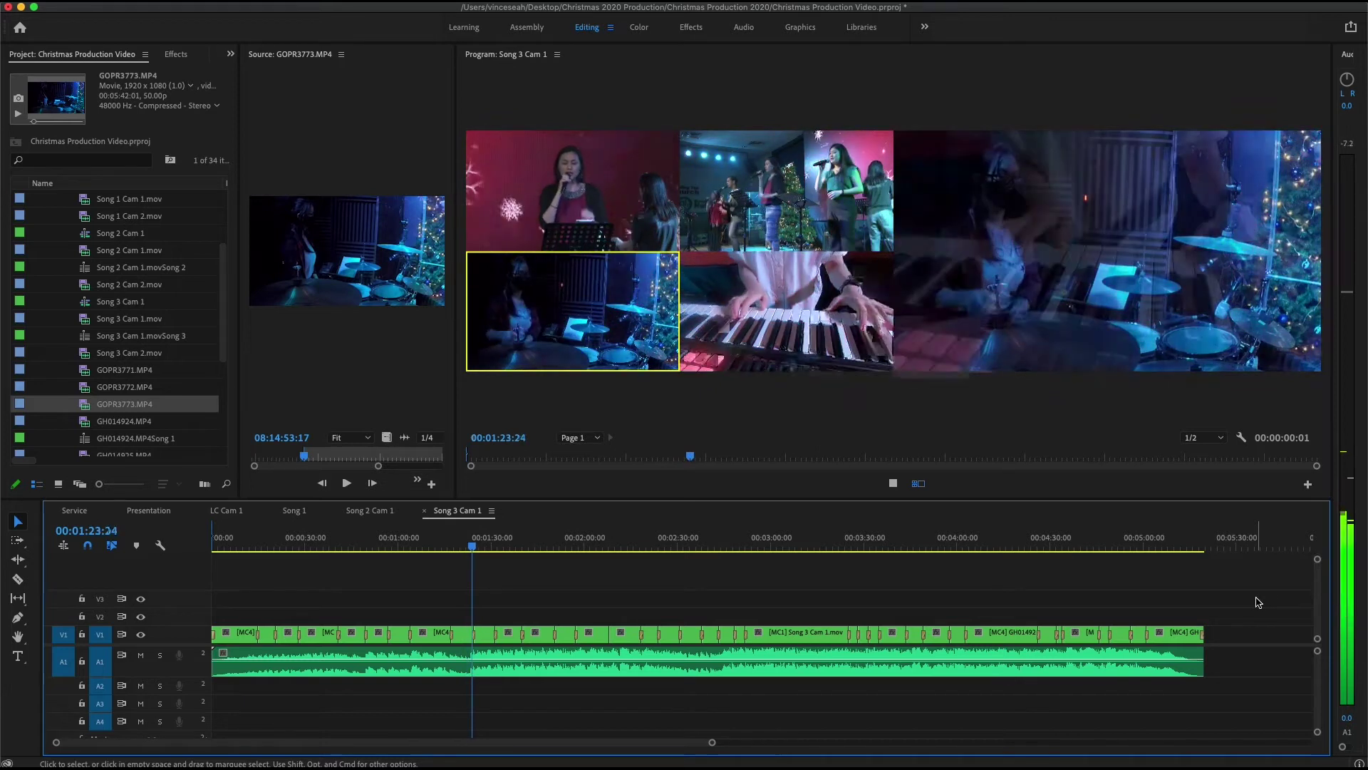
key(4)
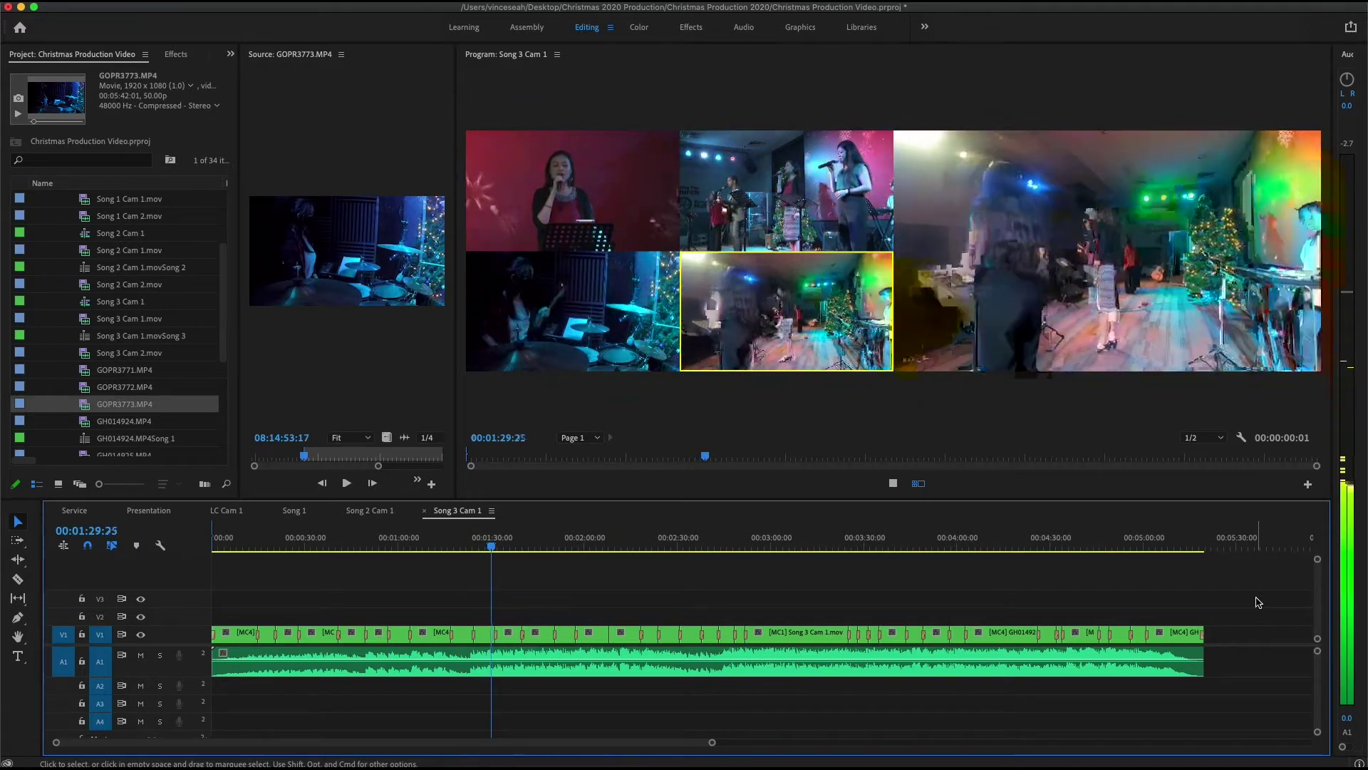
key(1)
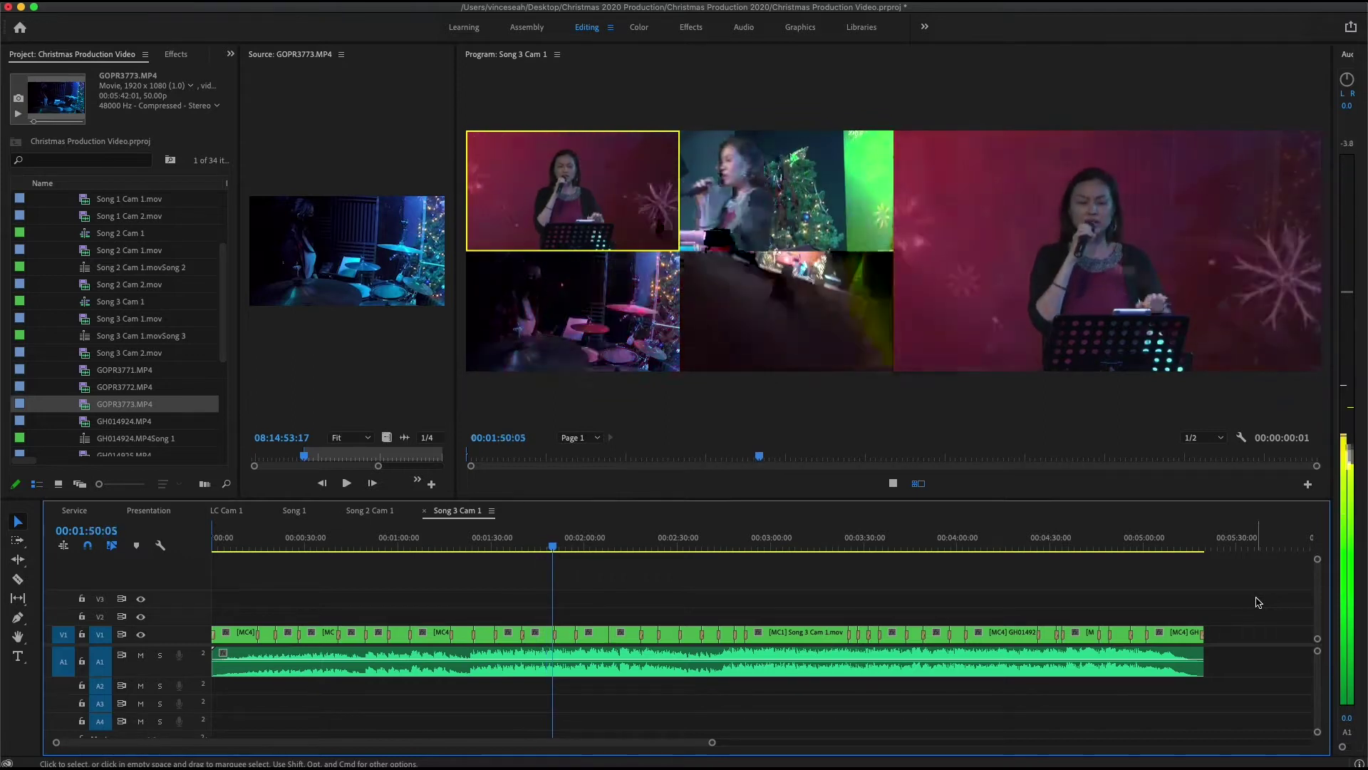
- Cut to drummer (3), stage (1), handheld (4), then close-up singer (2) angles
key(3)
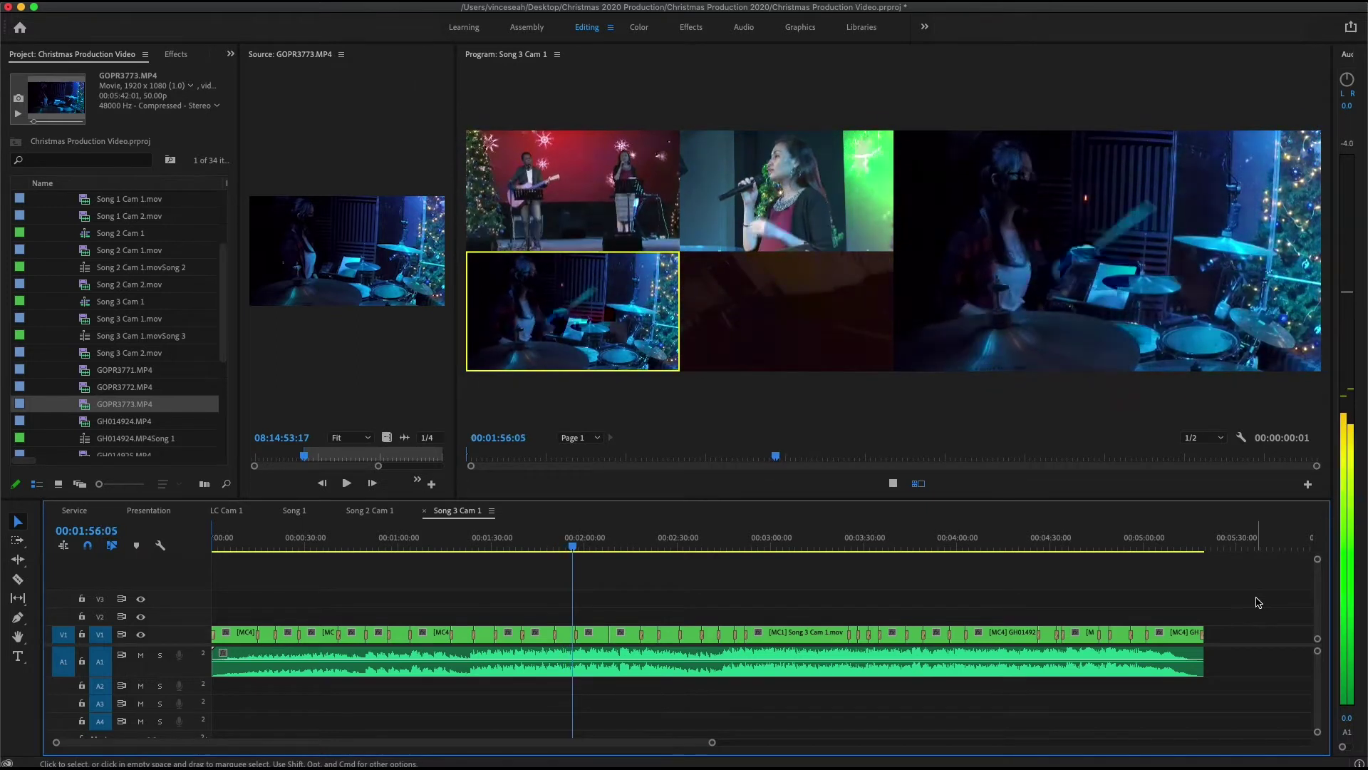
key(1)
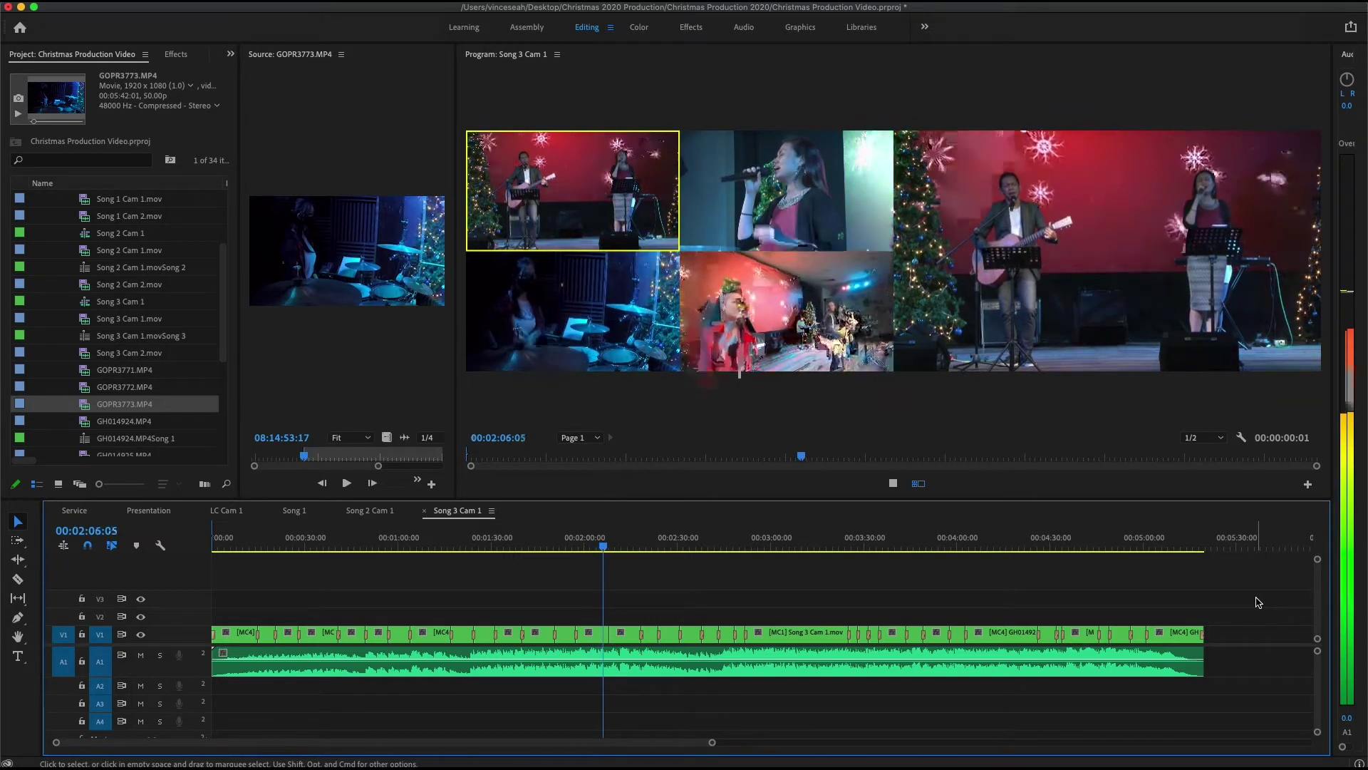
key(4)
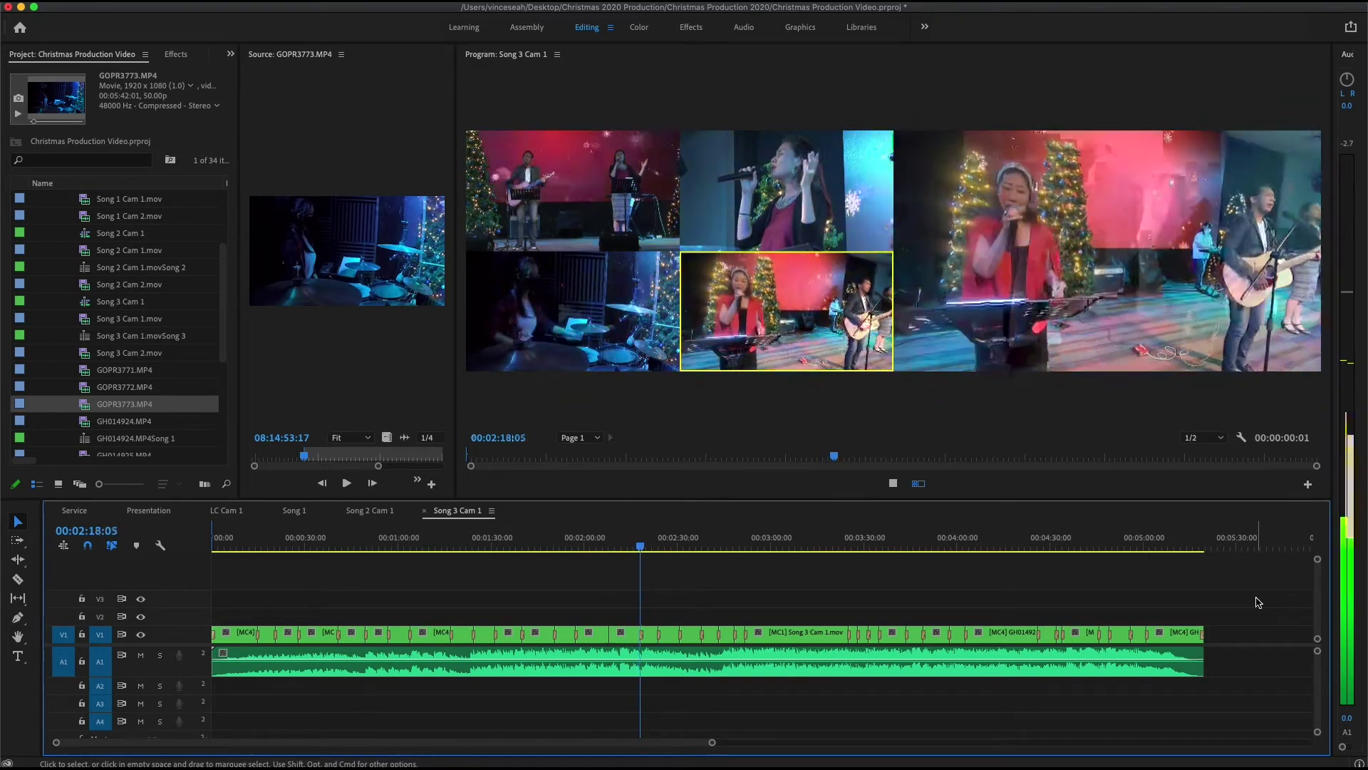
key(2)
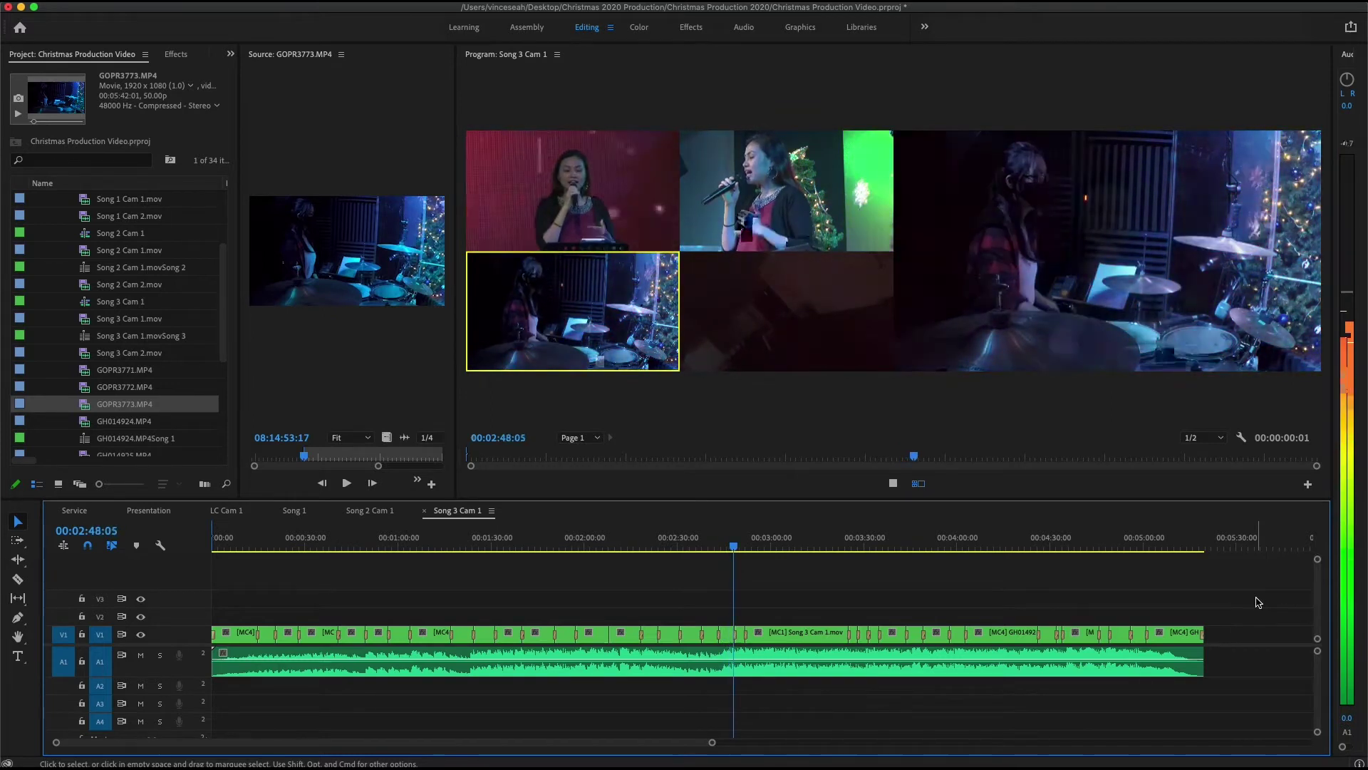
- Switch the multicam to camera 1, the guitarist-and-singer stage angle
key(1)
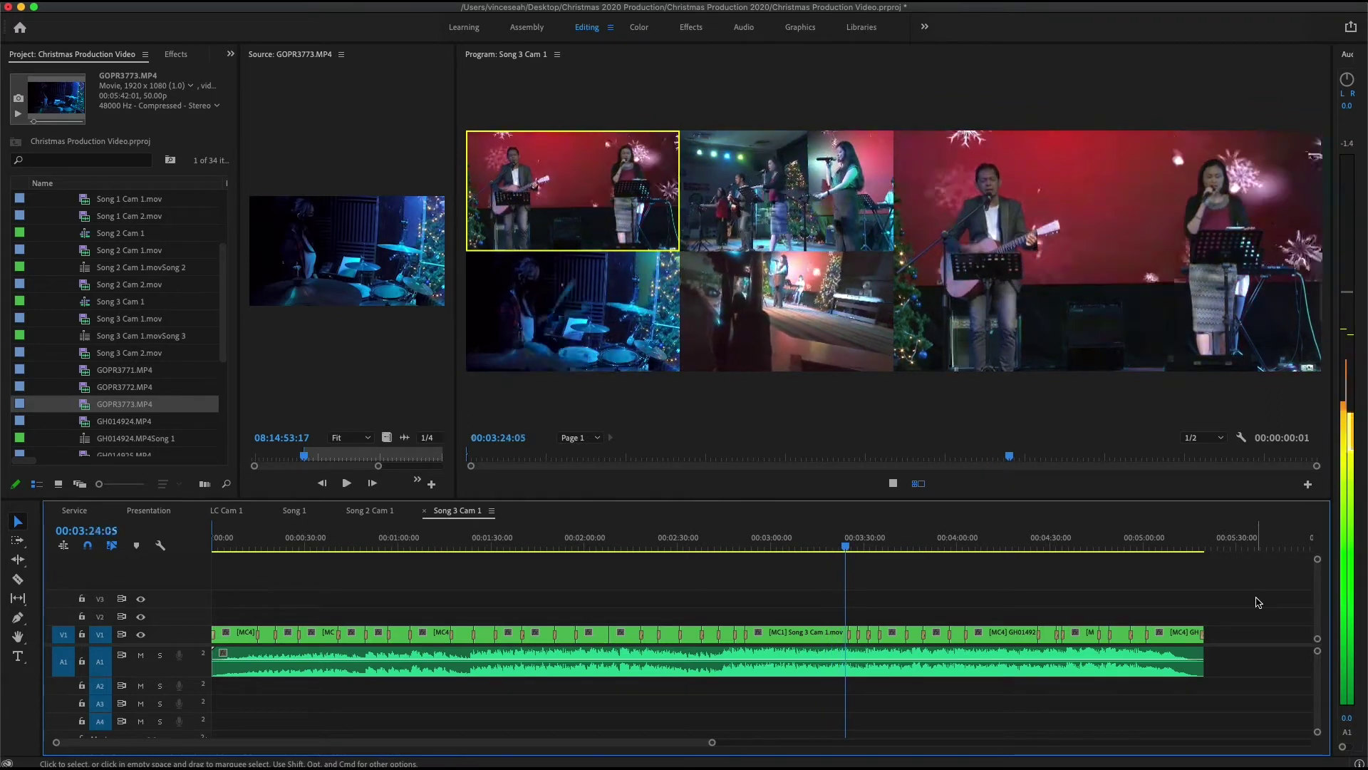
- Switch the multicam to camera 2, the wide stage angle, while playback continues
key(2)
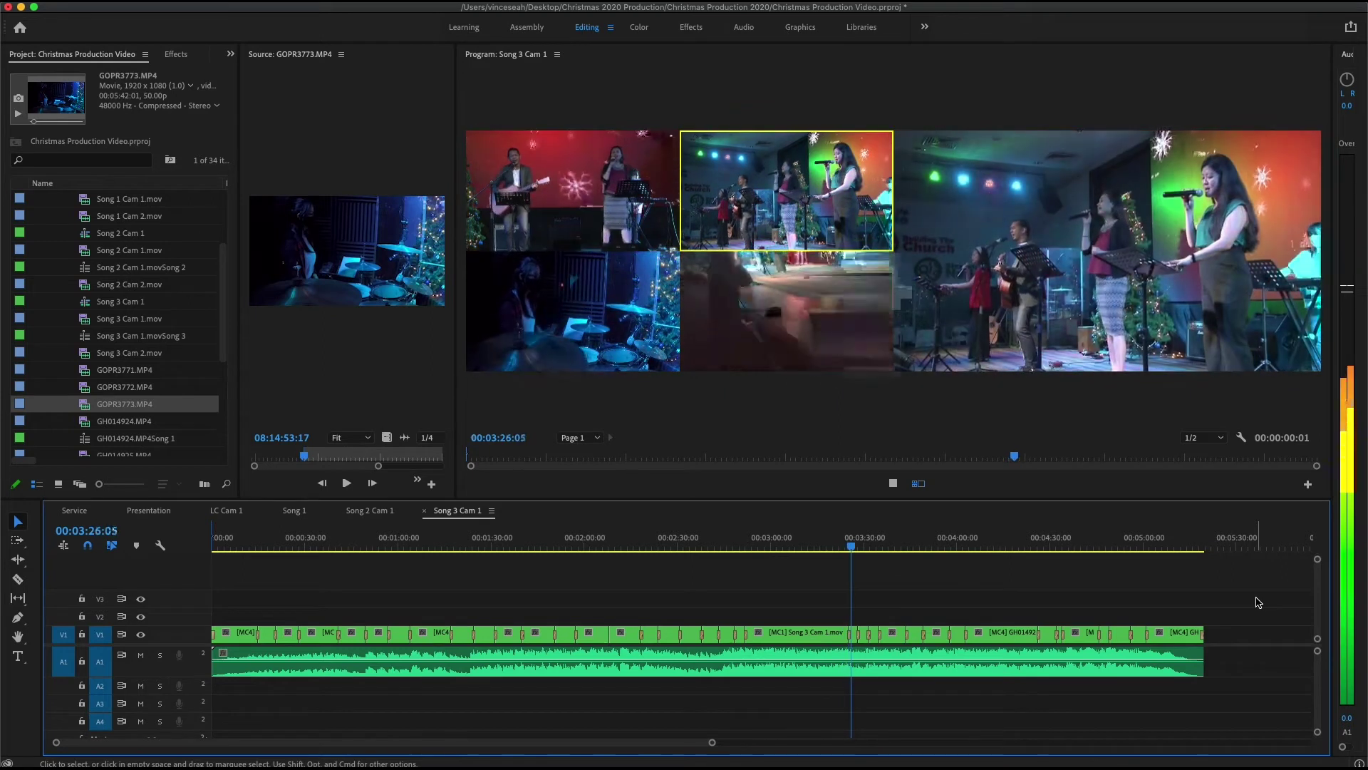